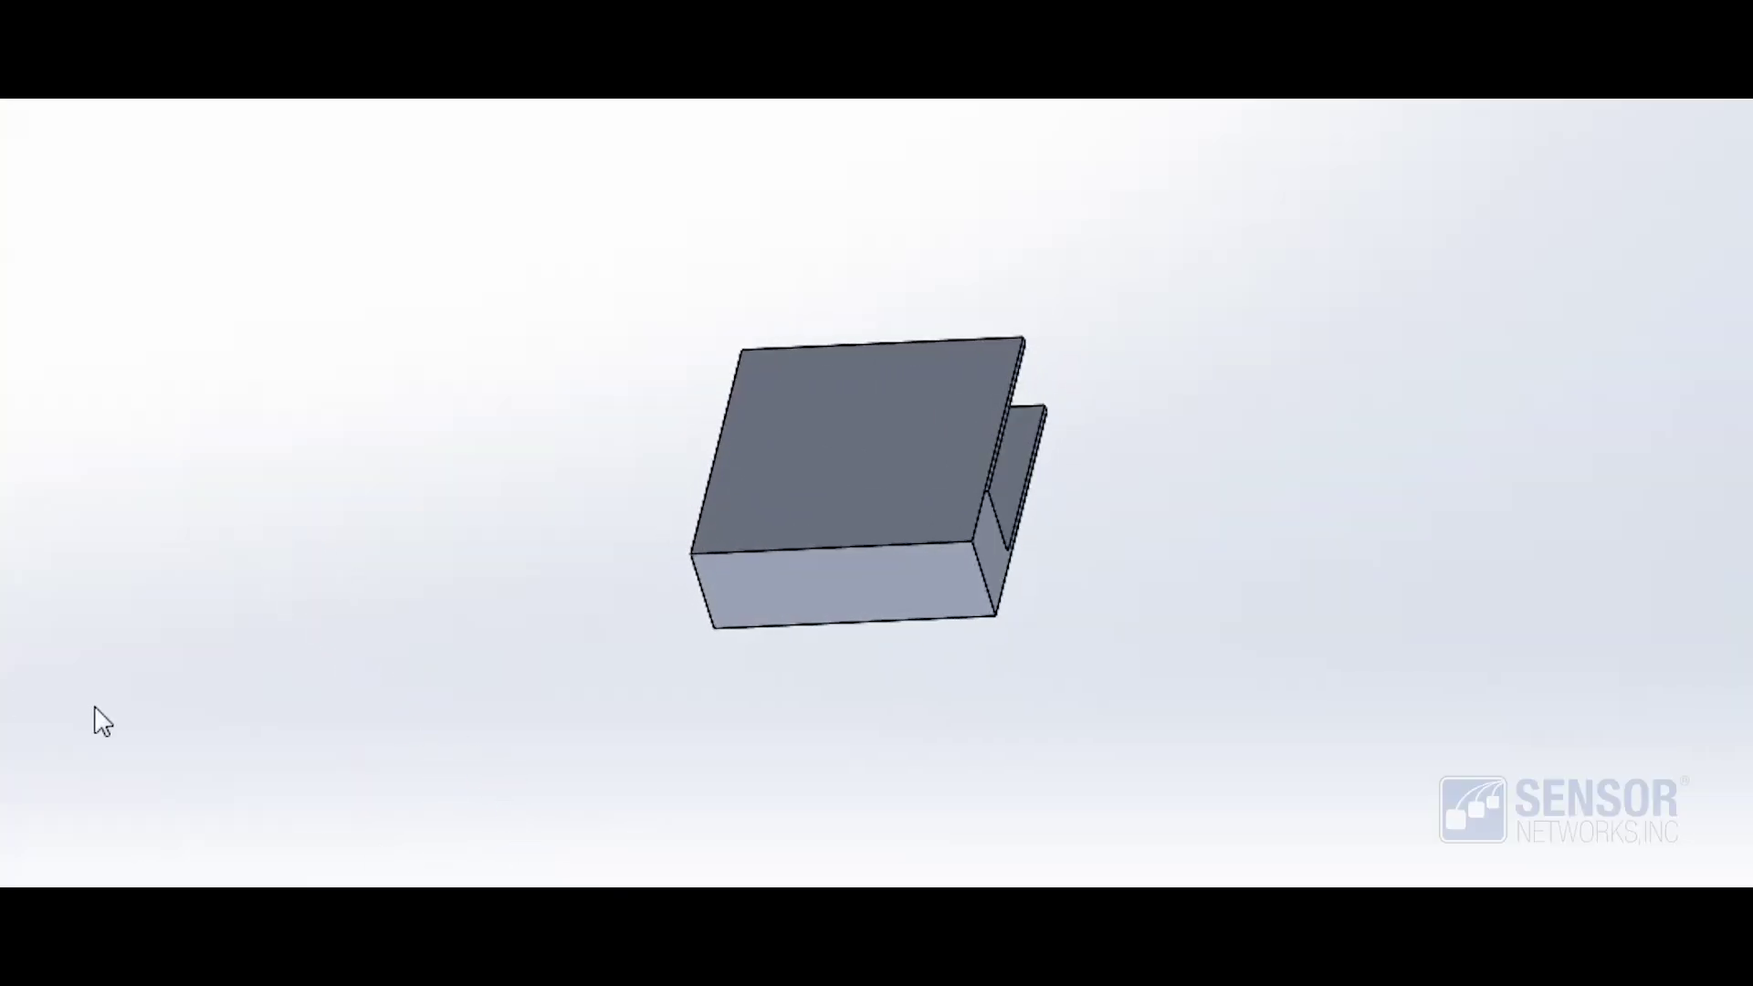
# Step: Rotate the rectangular case to reveal its hollow interior and long open slot
pyautogui.moveTo(94, 709)
pyautogui.mouseDown()
pyautogui.moveTo(469, 696)
pyautogui.moveTo(293, 673)
pyautogui.moveTo(343, 803)
pyautogui.moveTo(221, 797)
pyautogui.mouseUp()
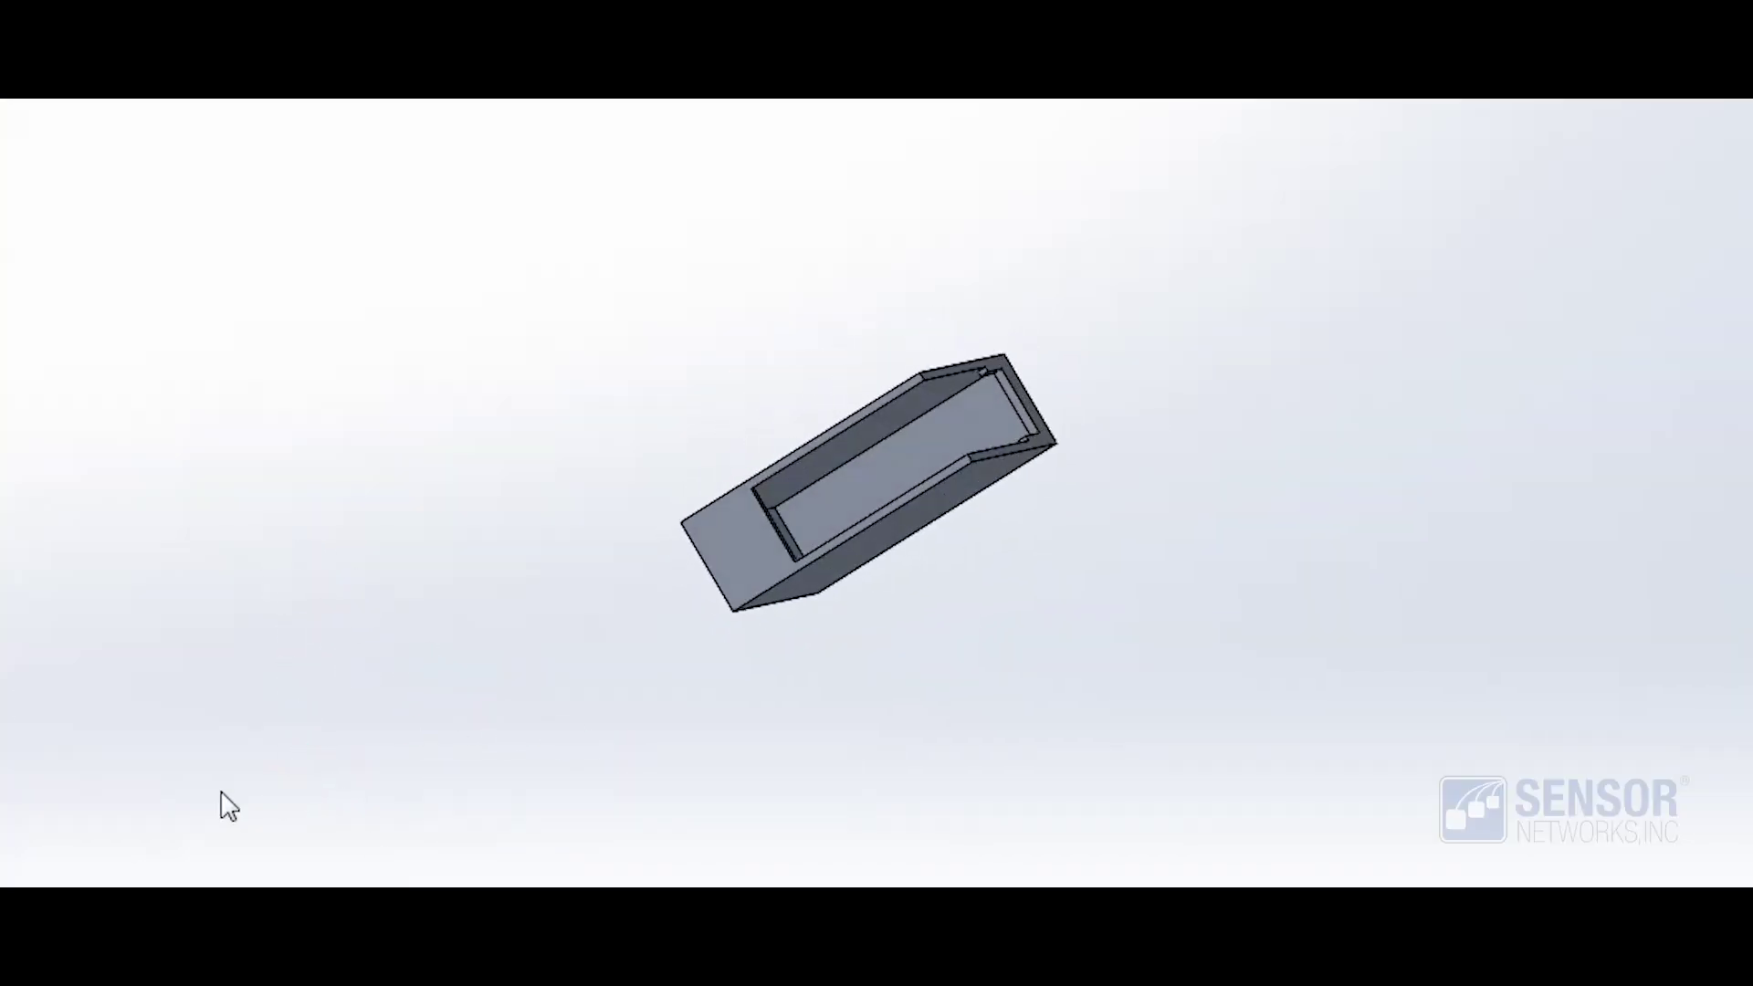